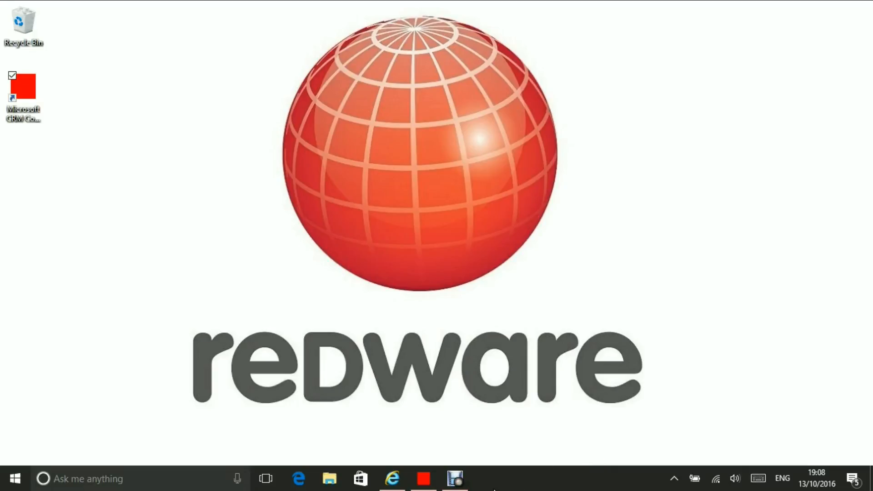
- Switch to the Dynamics CRM browser window, maximise it and open the recently viewed Shipping Group Test Limited account
{"action": "left_click", "coordinate": [392, 480]}
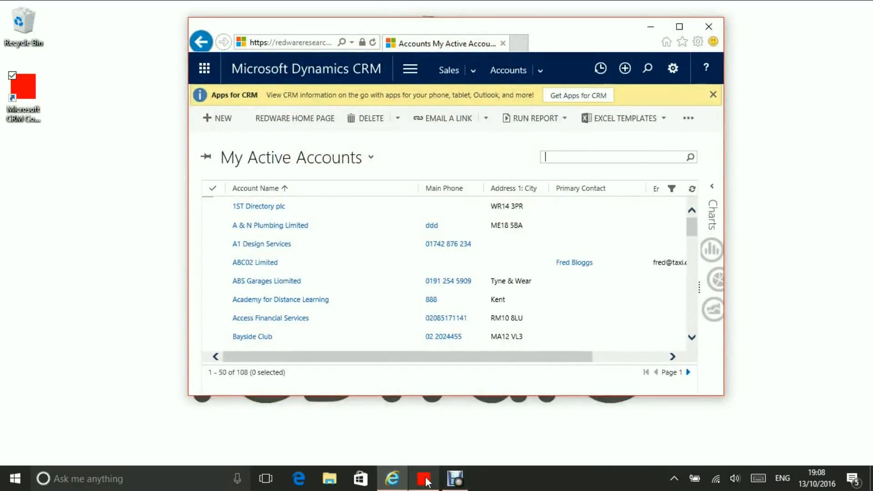
{"action": "left_click", "coordinate": [426, 481]}
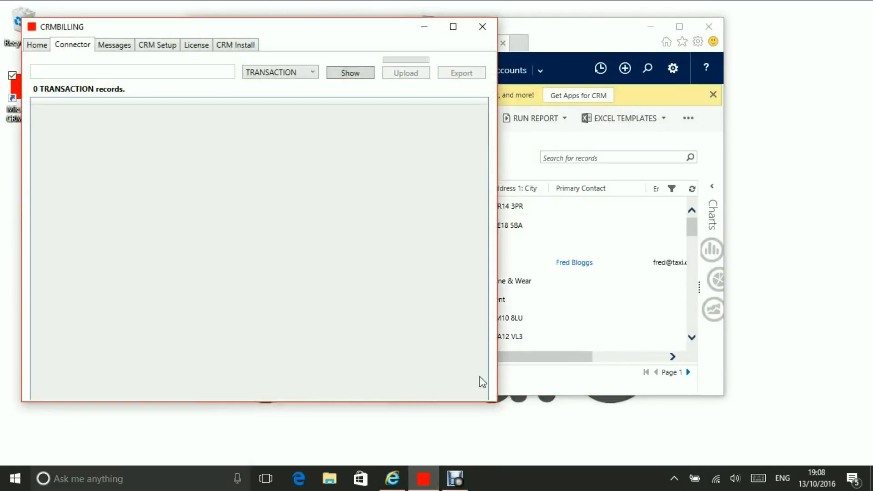
{"action": "left_click", "coordinate": [679, 26]}
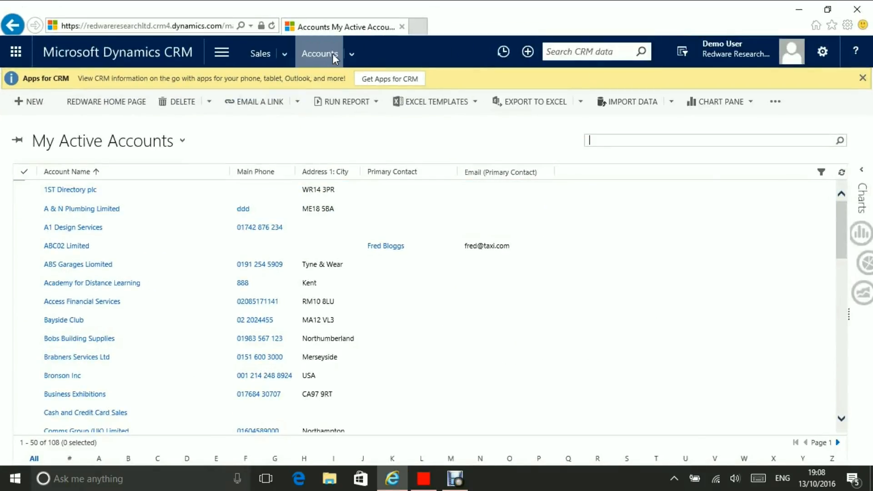
{"action": "left_click", "coordinate": [346, 58]}
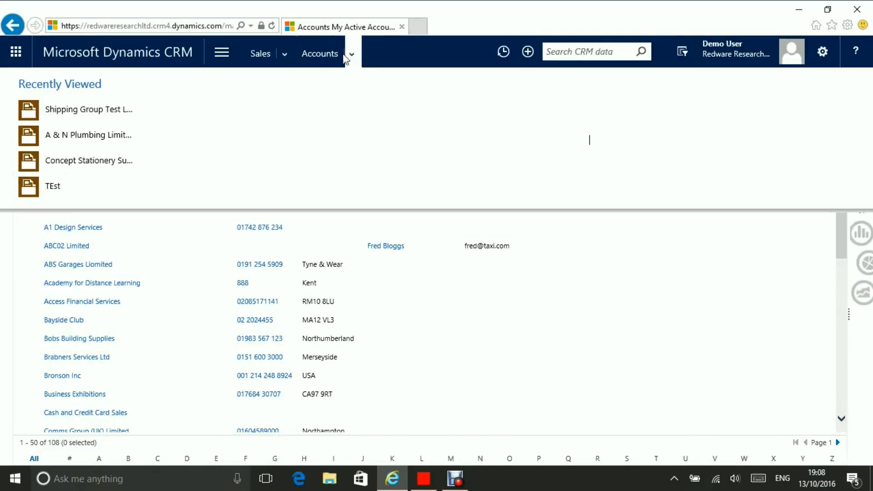
{"action": "left_click", "coordinate": [107, 110]}
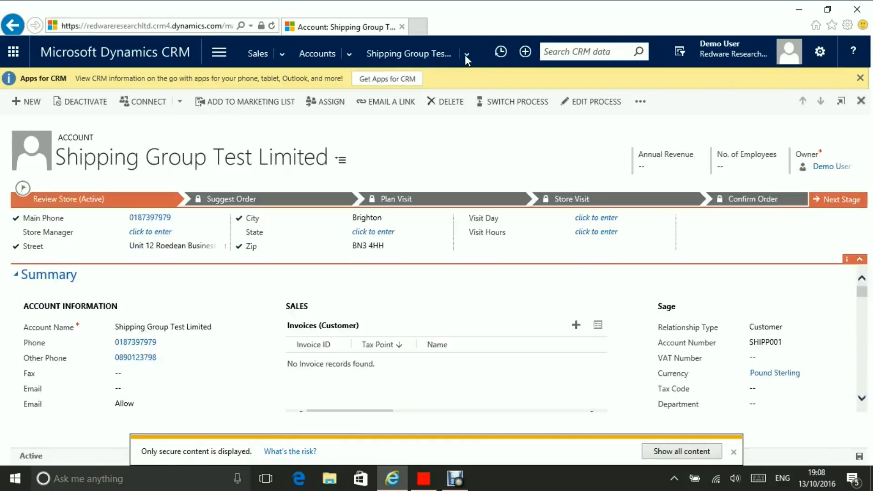
- List the account's billing records and open the BILLING-01 record
{"action": "left_click", "coordinate": [464, 55]}
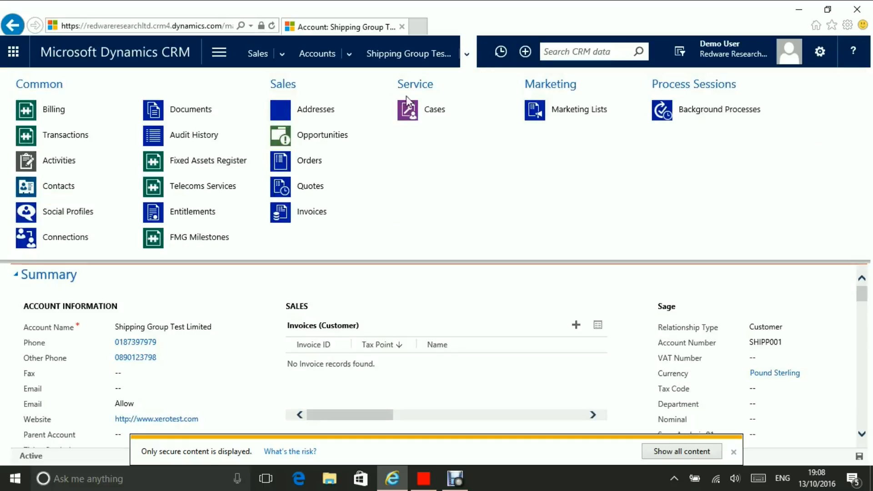
{"action": "left_click", "coordinate": [58, 101]}
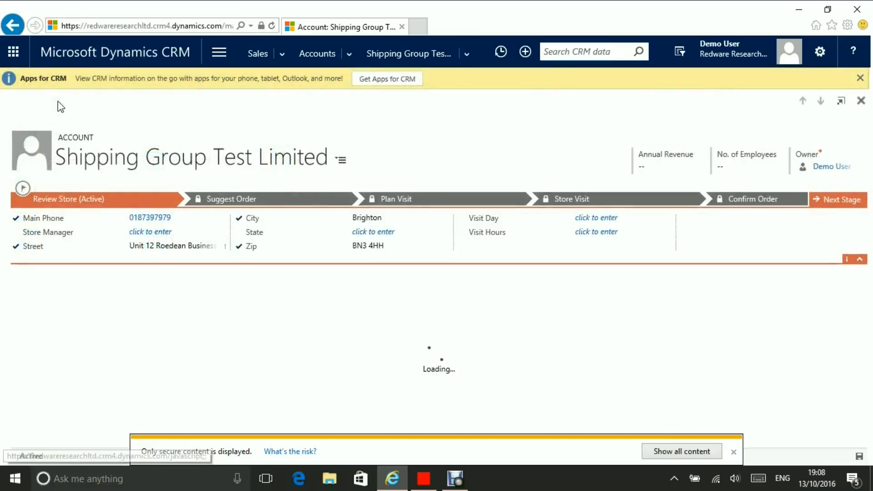
{"action": "left_click", "coordinate": [733, 451]}
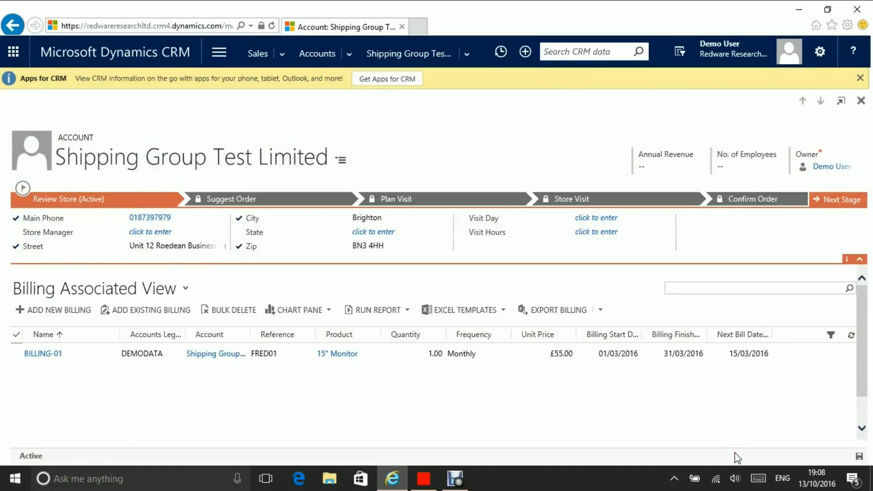
{"action": "left_click", "coordinate": [507, 355]}
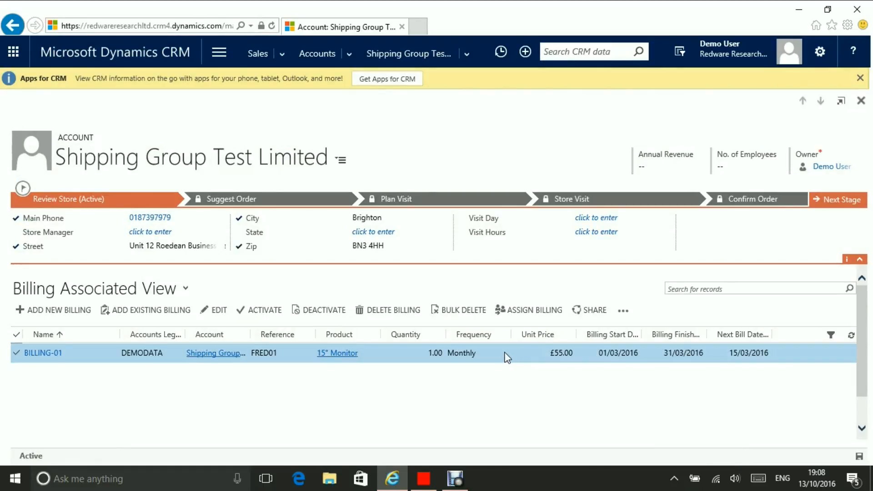
{"action": "double_click", "coordinate": [508, 357]}
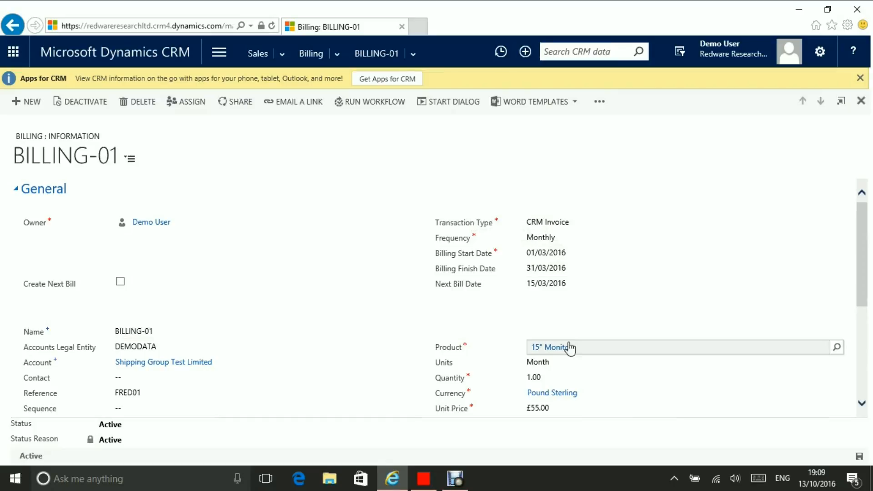
- Generate the next bill from BILLING-01 twice in a row with the Create Next Bill option, saving the record
{"action": "scroll", "coordinate": [563, 346], "scroll_direction": "down", "scroll_amount": 2}
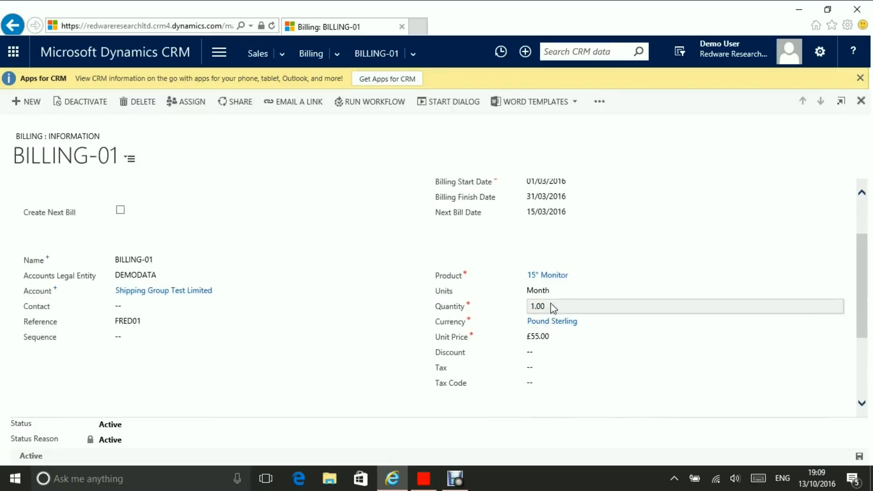
{"action": "scroll", "coordinate": [447, 287], "scroll_direction": "up", "scroll_amount": 2}
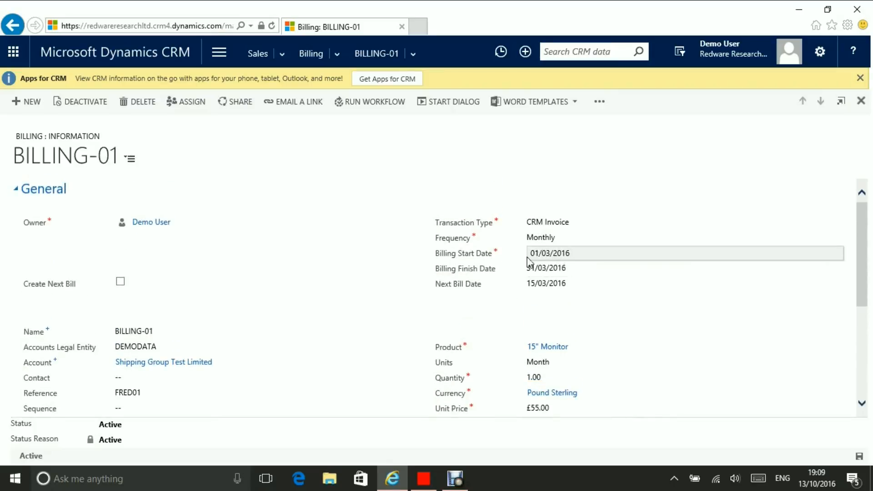
{"action": "left_click", "coordinate": [121, 284]}
{"action": "scroll", "coordinate": [204, 288], "scroll_direction": "down", "scroll_amount": 2}
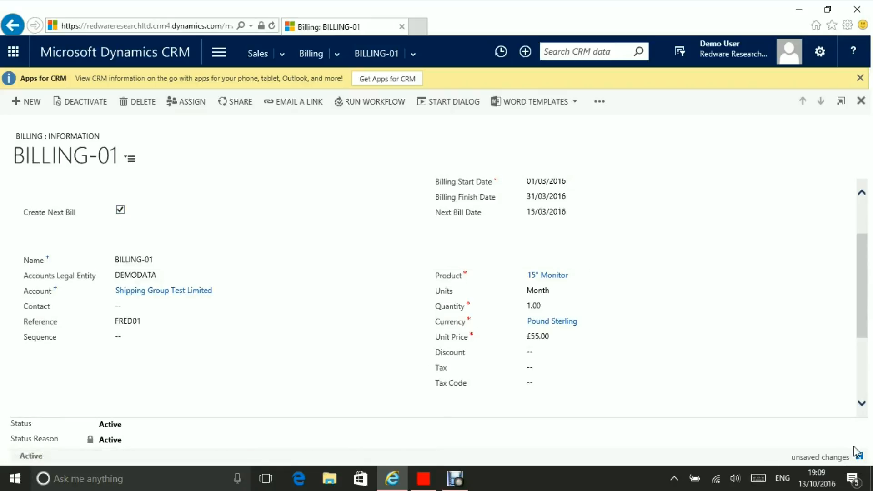
{"action": "left_click", "coordinate": [859, 456]}
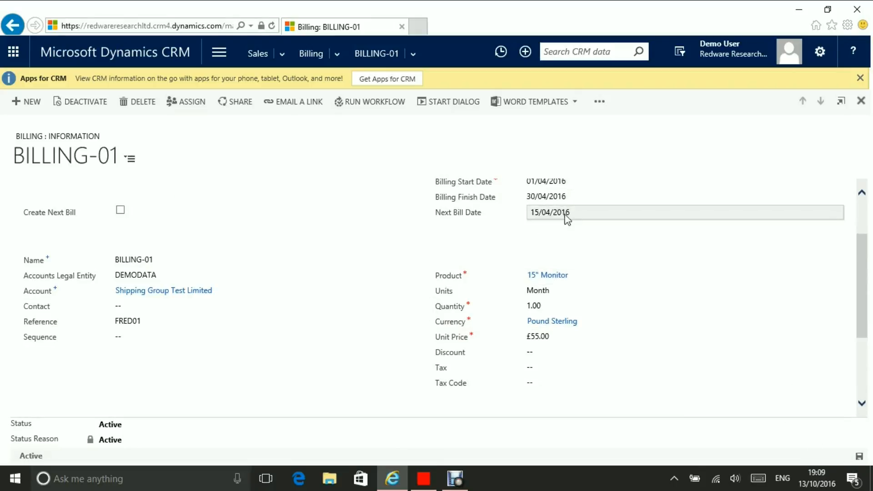
{"action": "scroll", "coordinate": [538, 212], "scroll_direction": "up", "scroll_amount": 2}
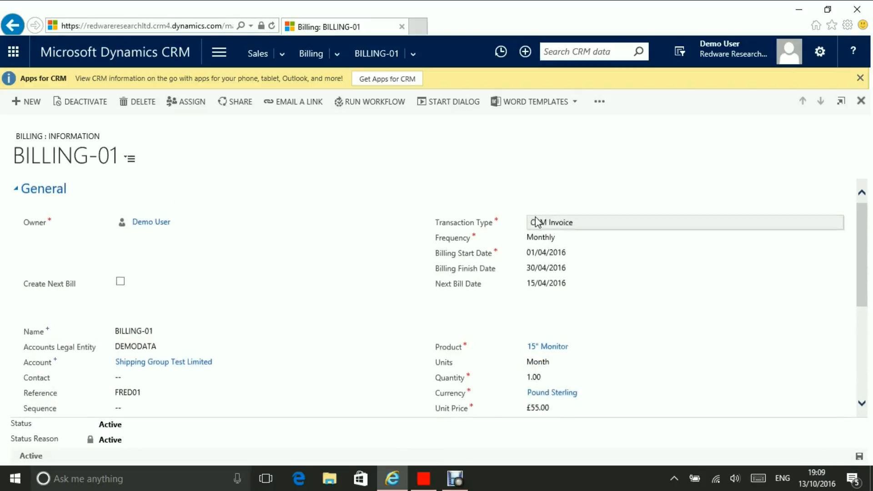
{"action": "left_click", "coordinate": [122, 283]}
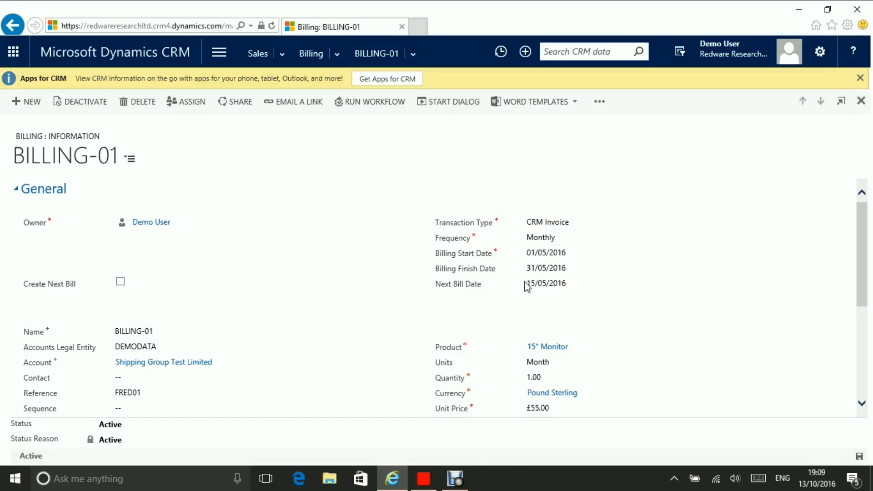
- Go to the billed account's transactions and open the BILLING-01 transaction for 01/03/2016 to 31/03/2016 to review it
{"action": "scroll", "coordinate": [213, 243], "scroll_direction": "down", "scroll_amount": 1}
{"action": "scroll", "coordinate": [213, 243], "scroll_direction": "down", "scroll_amount": 1}
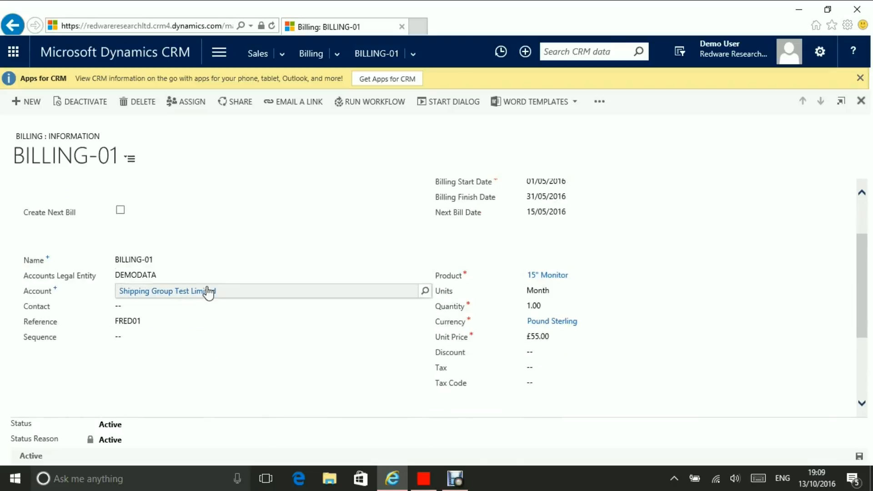
{"action": "left_click", "coordinate": [207, 294]}
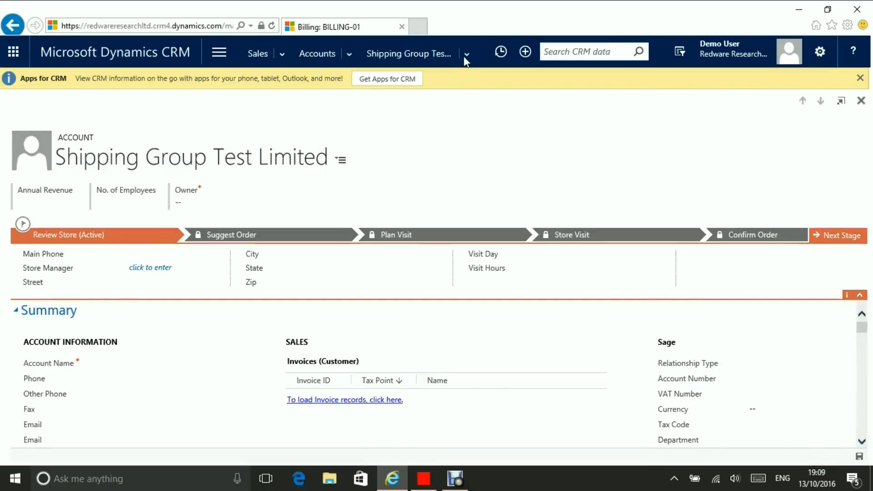
{"action": "left_click", "coordinate": [467, 53]}
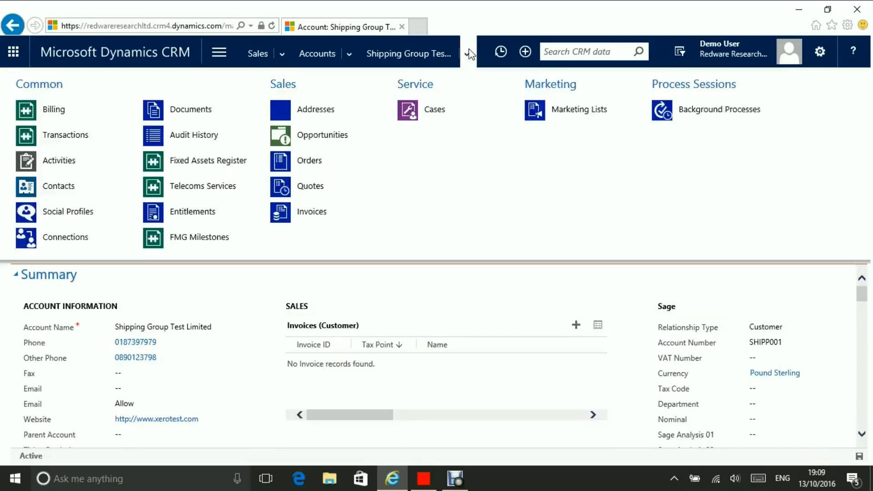
{"action": "left_click", "coordinate": [70, 136]}
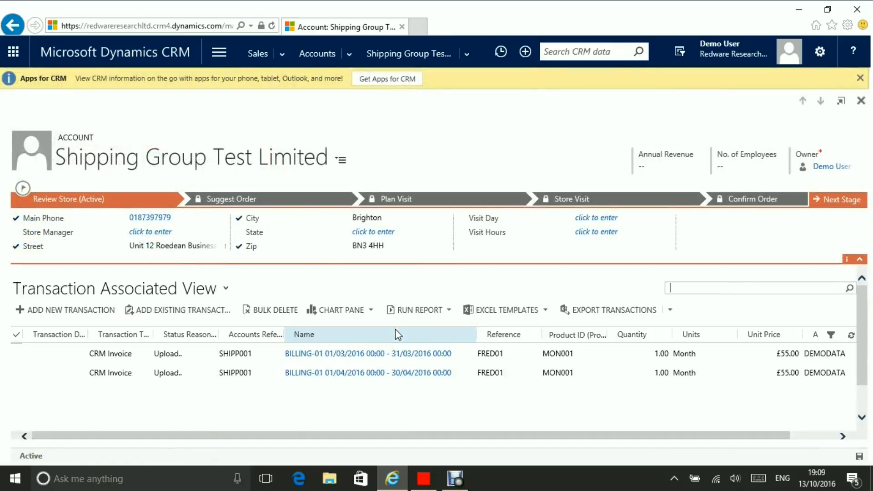
{"action": "double_click", "coordinate": [604, 359]}
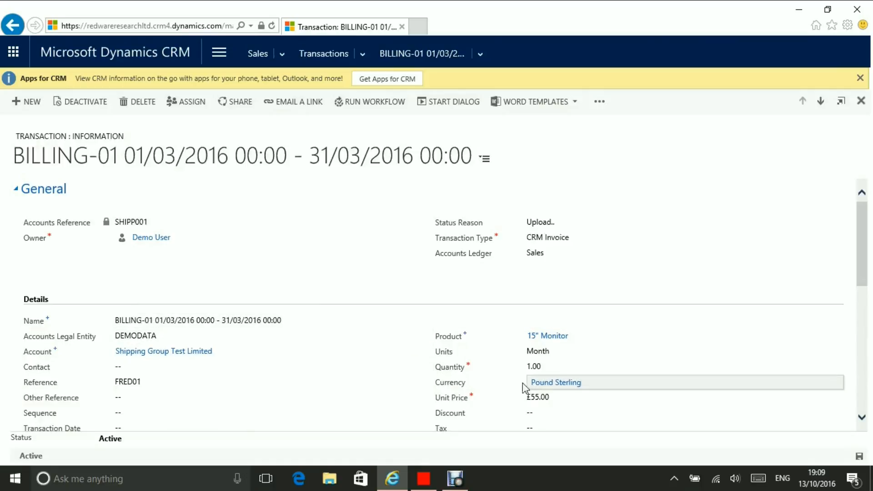
- Run the Create Account Transaction on-demand workflow on the Shipping Group Test Limited account and list the account's transactions
{"action": "left_click", "coordinate": [216, 358]}
{"action": "left_click", "coordinate": [216, 358]}
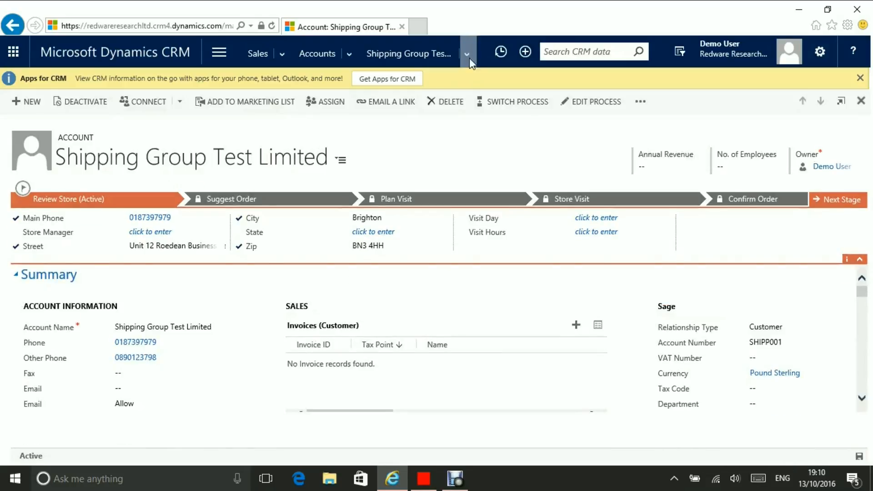
{"action": "left_click", "coordinate": [469, 57]}
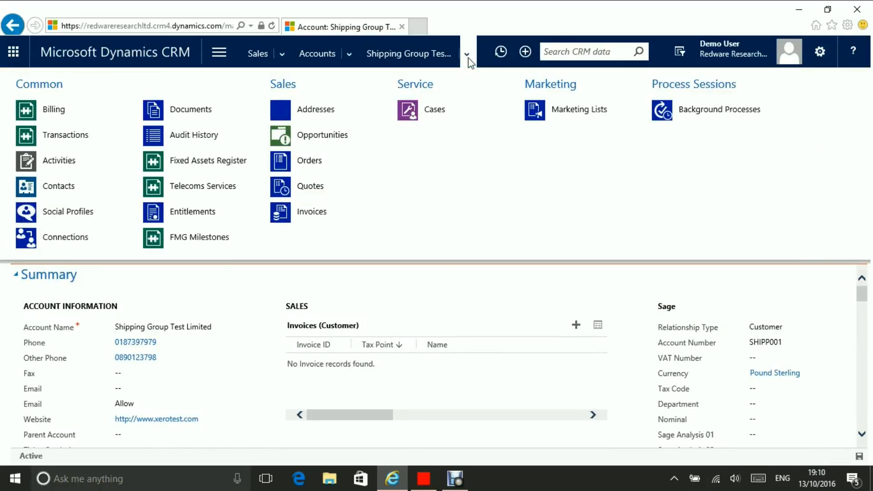
{"action": "left_click", "coordinate": [469, 57]}
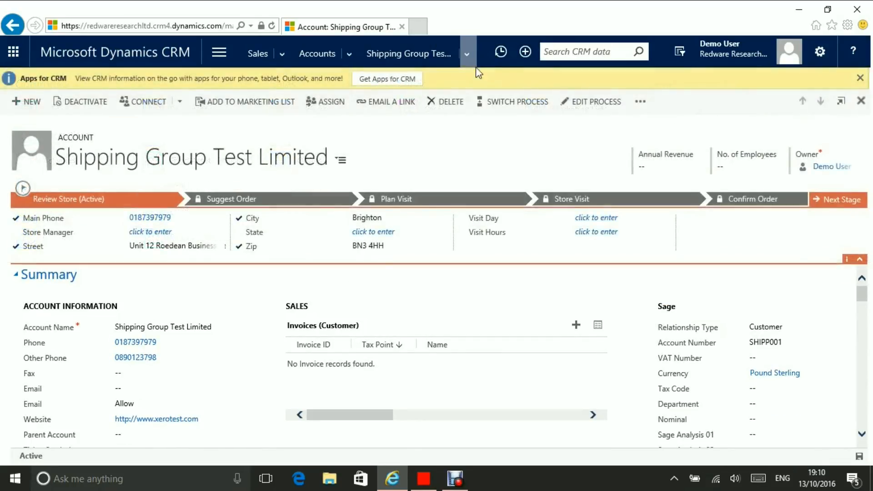
{"action": "left_click", "coordinate": [640, 102]}
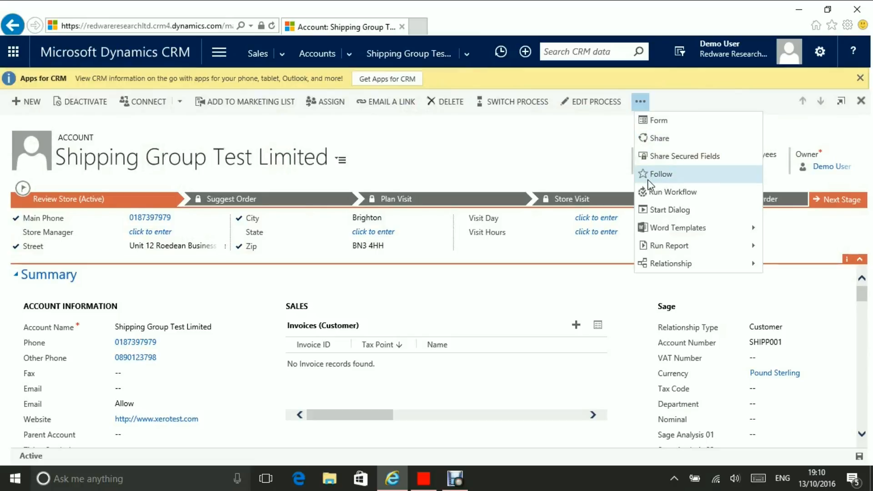
{"action": "left_click", "coordinate": [650, 193]}
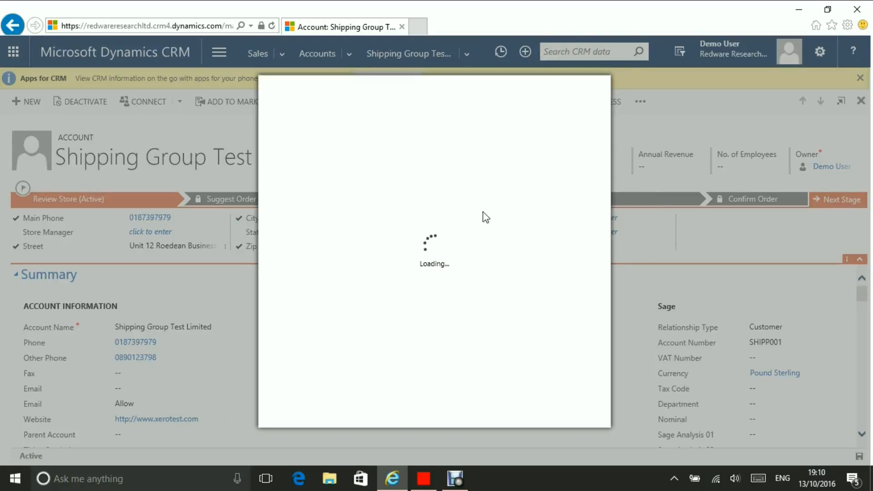
{"action": "left_click", "coordinate": [444, 415]}
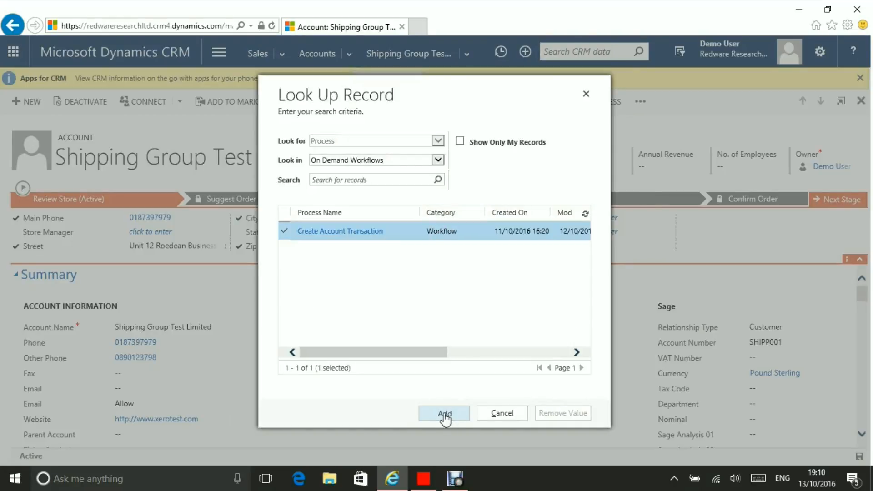
{"action": "left_click", "coordinate": [509, 312]}
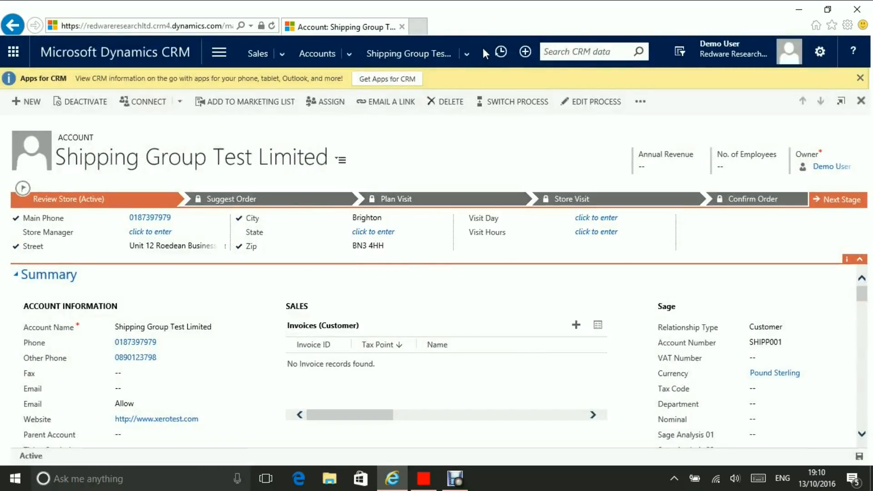
{"action": "left_click", "coordinate": [472, 53]}
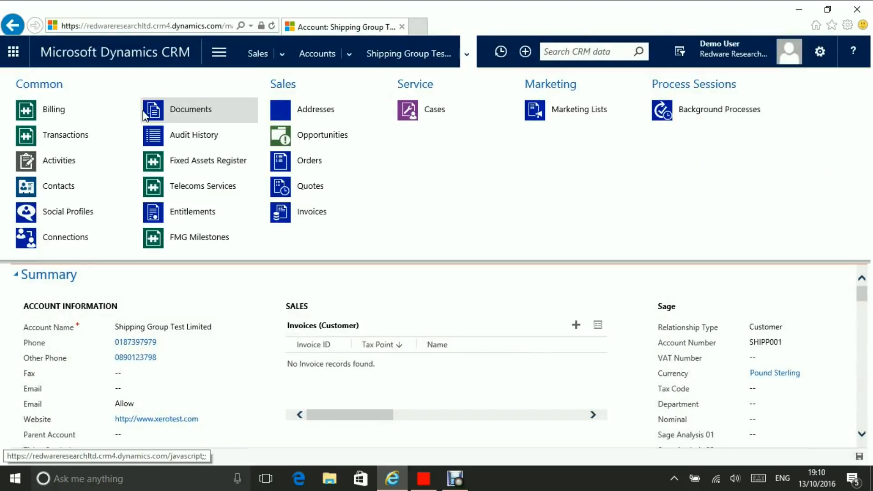
{"action": "left_click", "coordinate": [71, 144]}
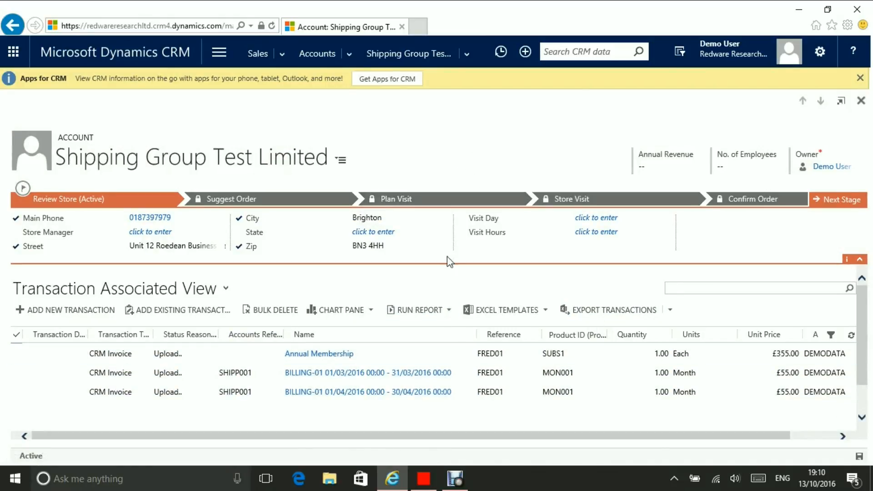
- Switch to the CRMBILLING connector, show the TRANSACTION records and upload them for processing
{"action": "left_click_drag", "start_coordinate": [501, 24], "coordinate": [492, 169]}
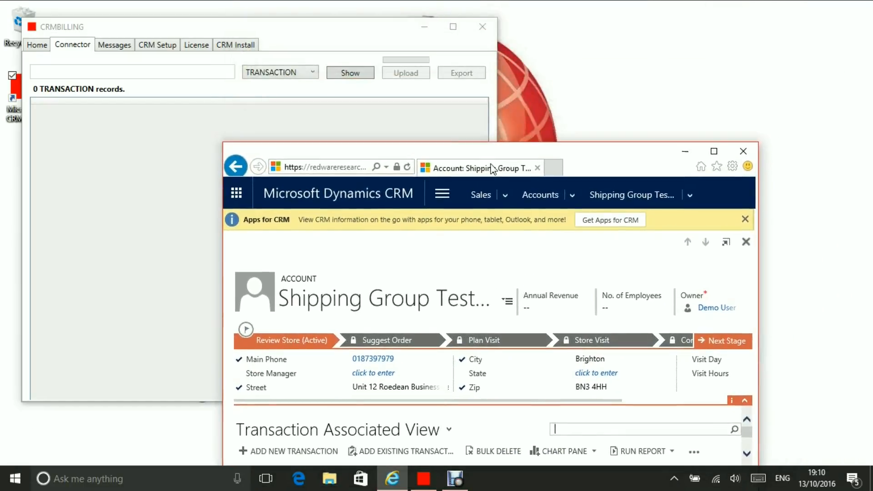
{"action": "left_click", "coordinate": [347, 73]}
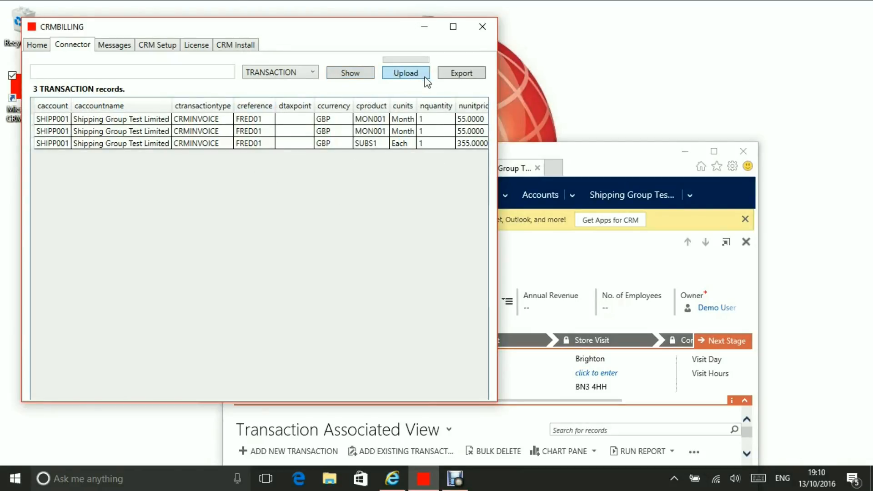
{"action": "left_click", "coordinate": [405, 74]}
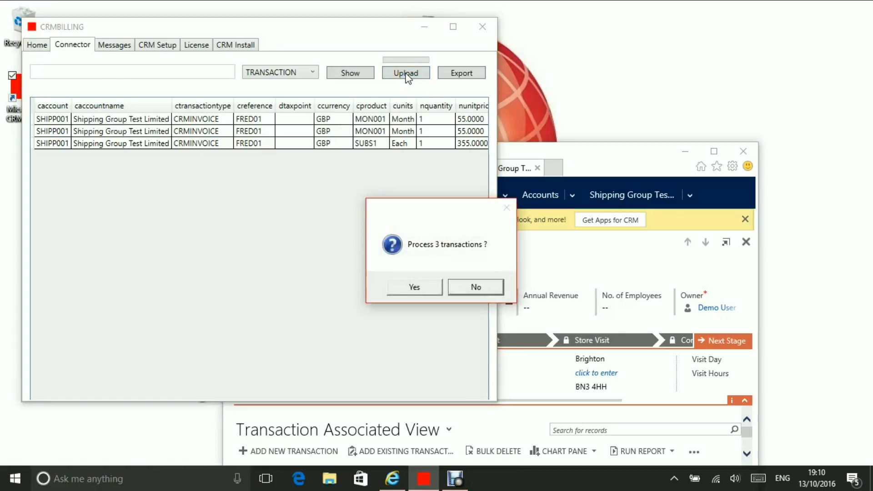
{"action": "left_click", "coordinate": [409, 287]}
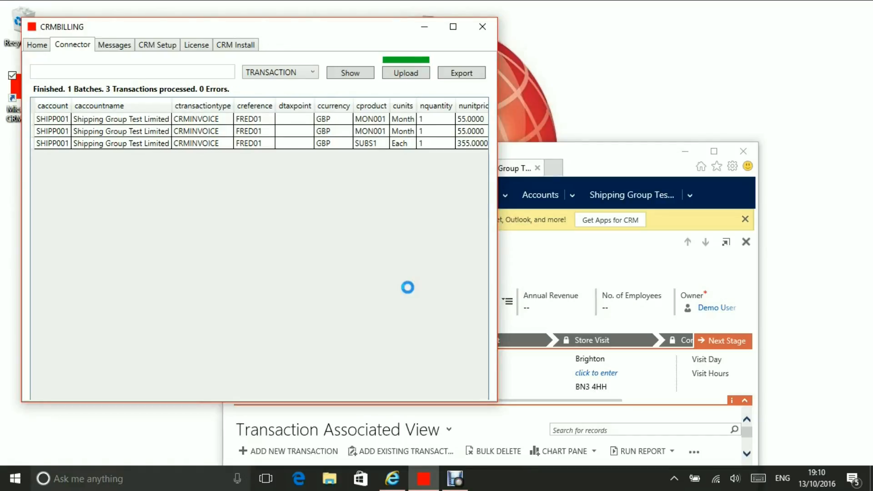
- Switch to Dynamics CRM, reopen the Shipping Group Test Limited account and review the product lines of its FRED01 invoice
{"action": "double_click", "coordinate": [589, 164]}
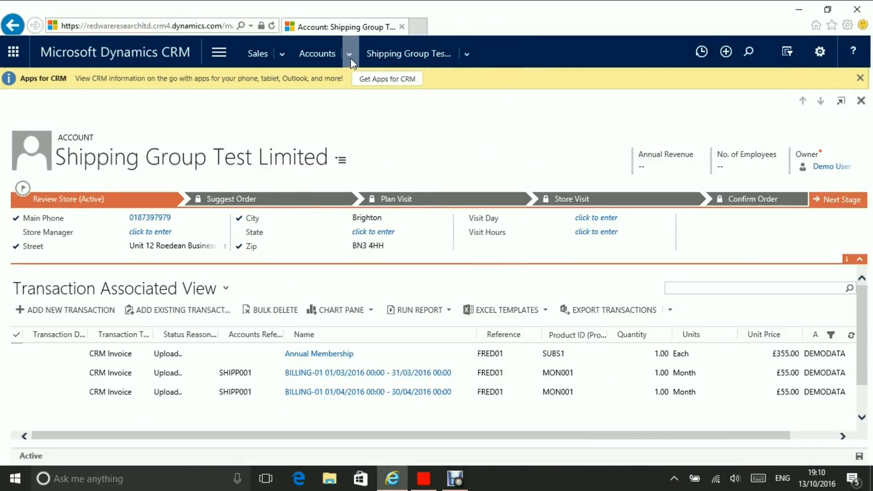
{"action": "left_click", "coordinate": [465, 54]}
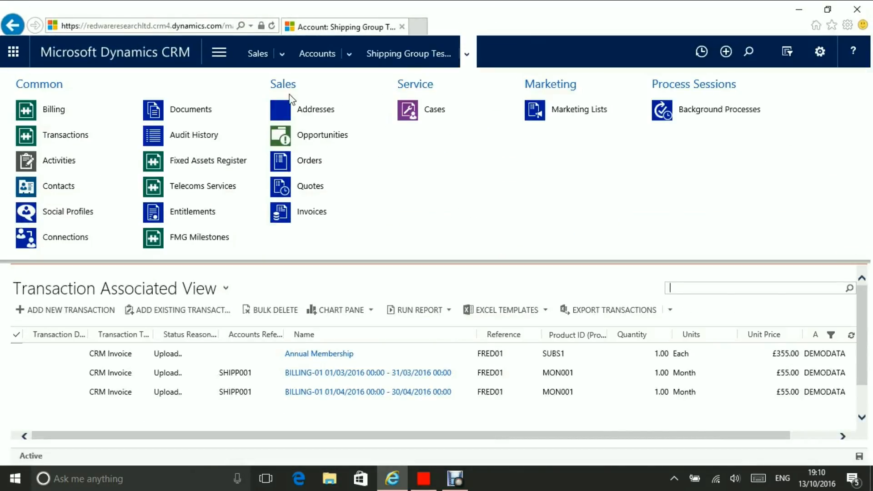
{"action": "left_click", "coordinate": [346, 54]}
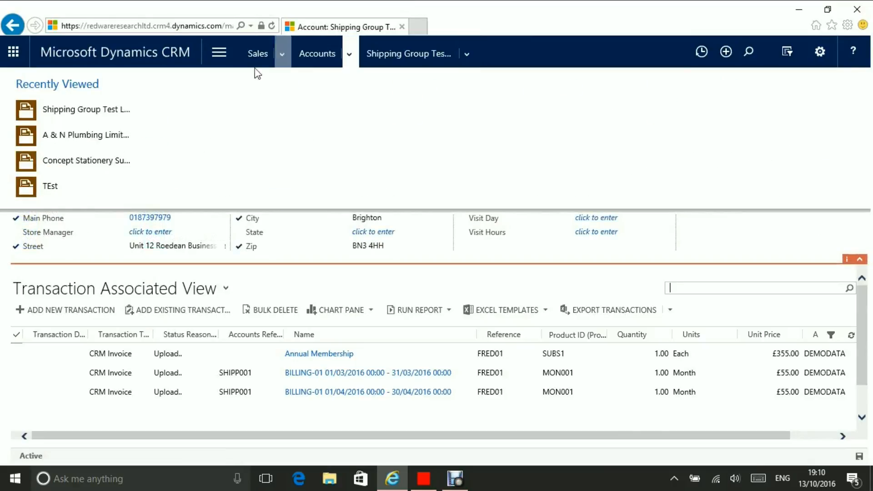
{"action": "left_click", "coordinate": [125, 112]}
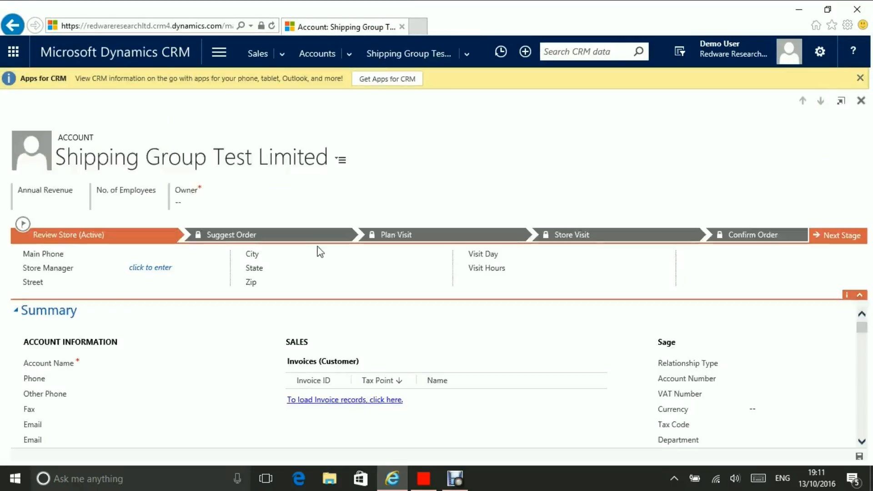
{"action": "left_click", "coordinate": [391, 342]}
{"action": "double_click", "coordinate": [391, 343]}
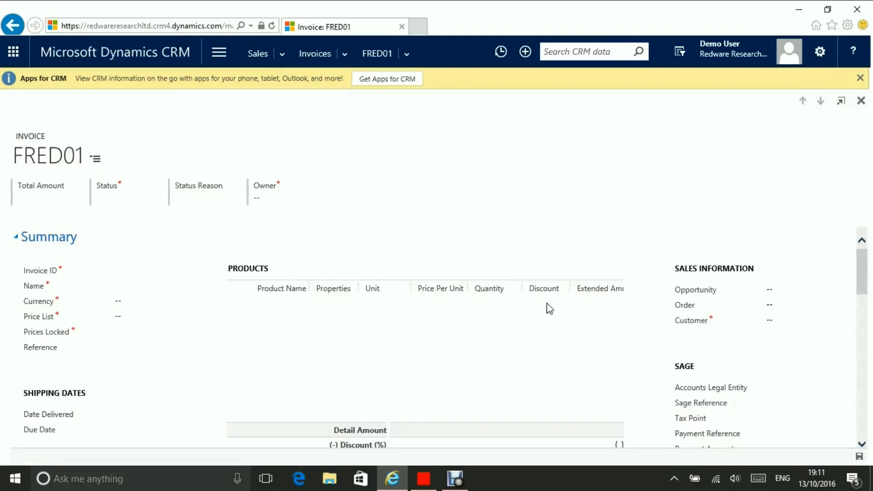
{"action": "scroll", "coordinate": [513, 292], "scroll_direction": "down", "scroll_amount": 1}
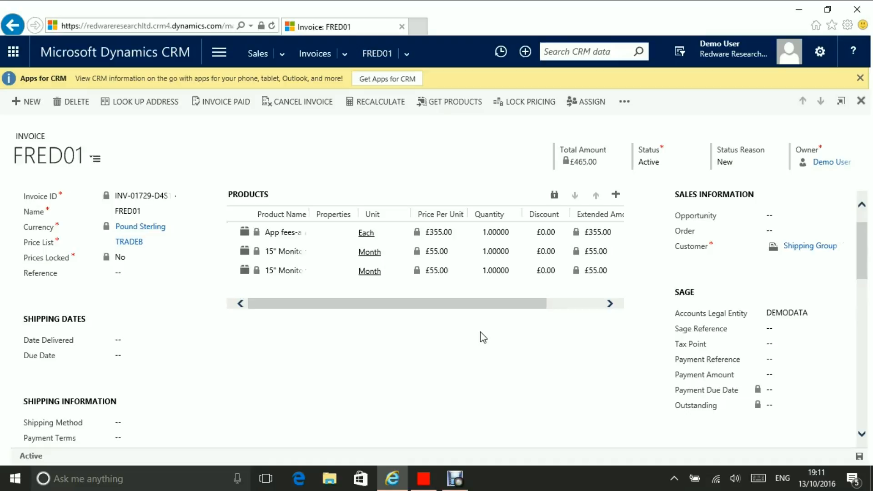
- Select all records in the Active Billing list and bulk edit them with Create Next Bill enabled
{"action": "left_click", "coordinate": [282, 54]}
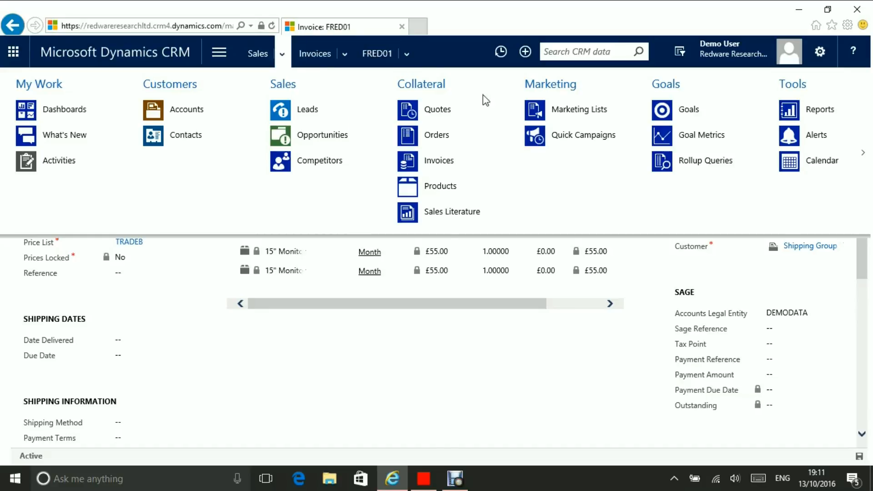
{"action": "scroll", "coordinate": [586, 134], "scroll_direction": "down", "scroll_amount": 5}
{"action": "left_click", "coordinate": [203, 119]}
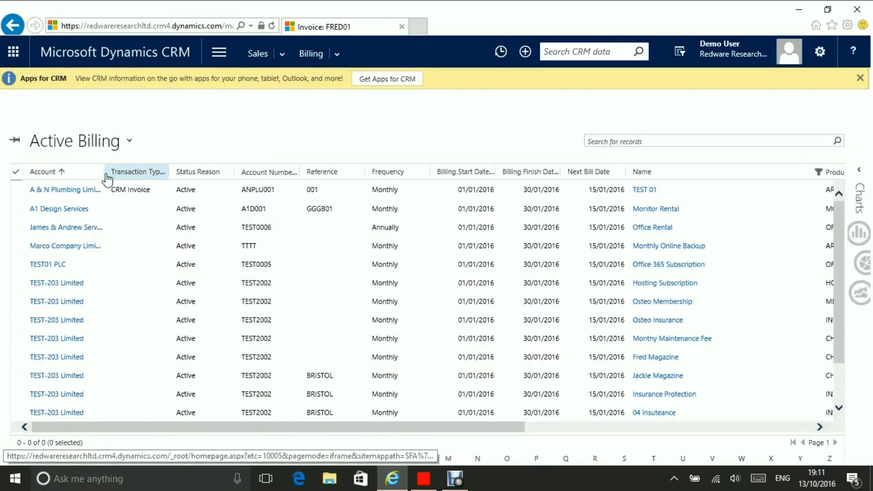
{"action": "left_click", "coordinate": [15, 172]}
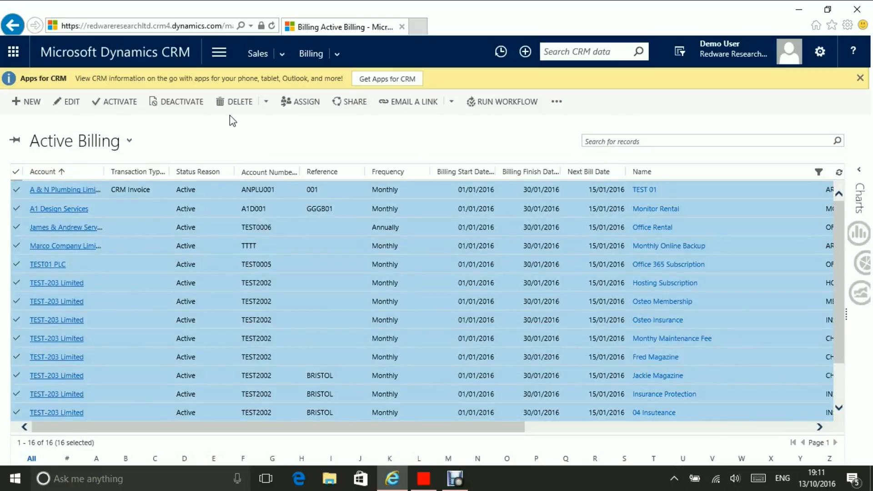
{"action": "left_click", "coordinate": [75, 103]}
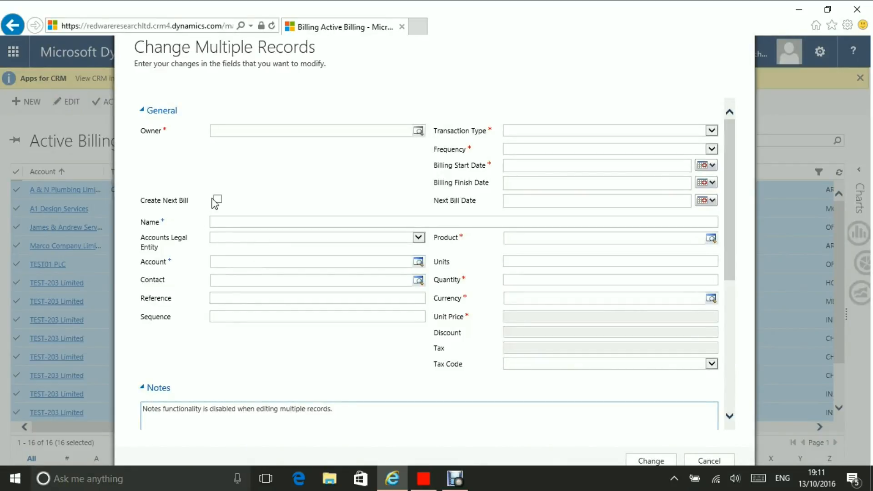
{"action": "left_click", "coordinate": [217, 200]}
{"action": "left_click", "coordinate": [649, 461]}
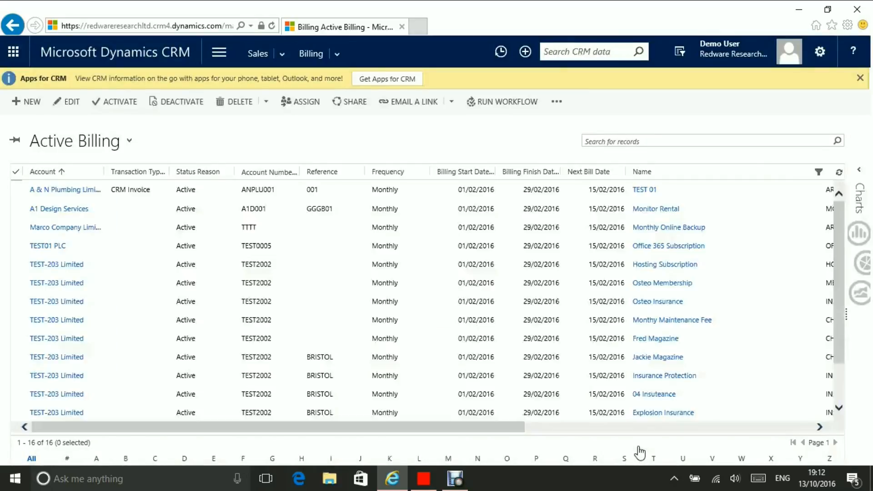
- Switch to the CRMBILLING connector, refresh the TRANSACTION records and upload the newly generated batch as CRM invoices
{"action": "left_click", "coordinate": [424, 480]}
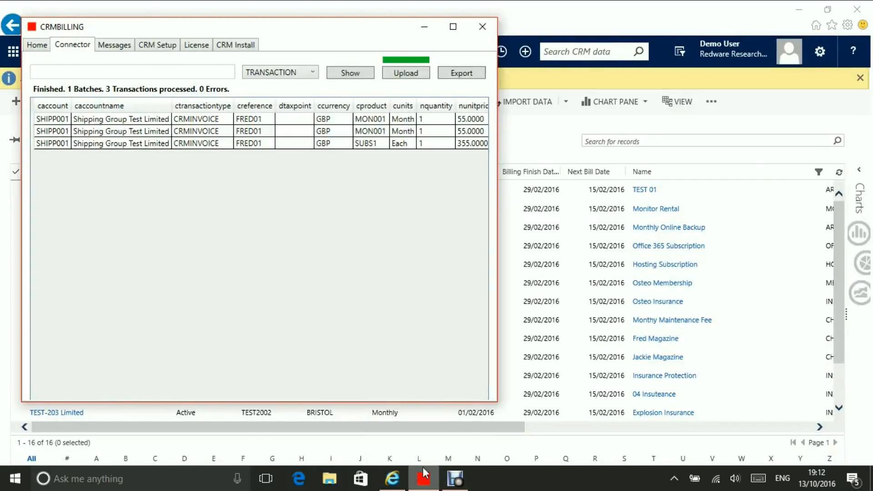
{"action": "left_click", "coordinate": [352, 80]}
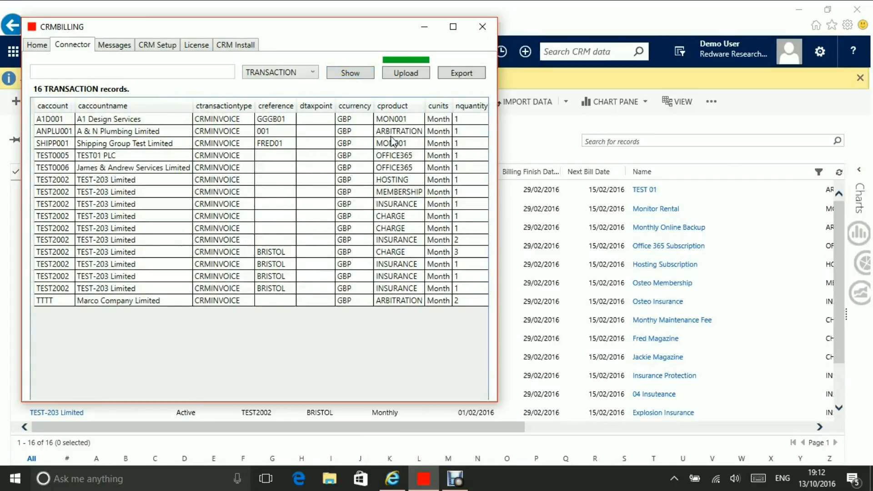
{"action": "left_click", "coordinate": [419, 77]}
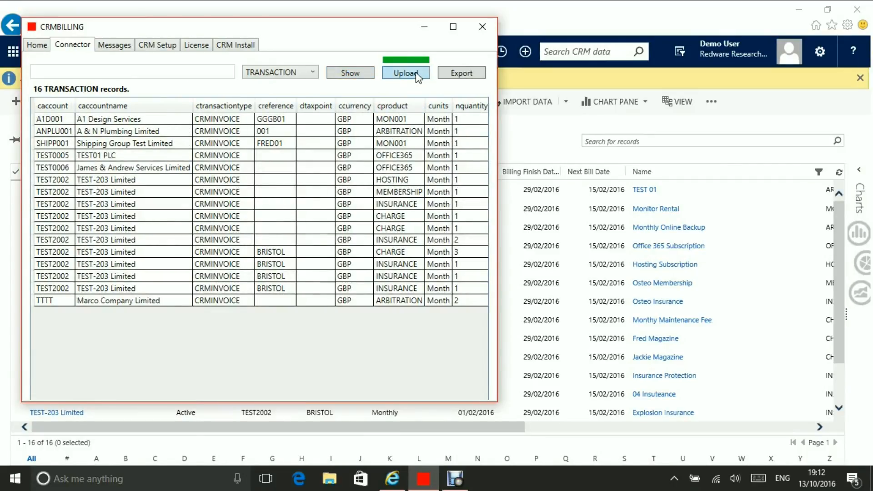
{"action": "left_click", "coordinate": [413, 287]}
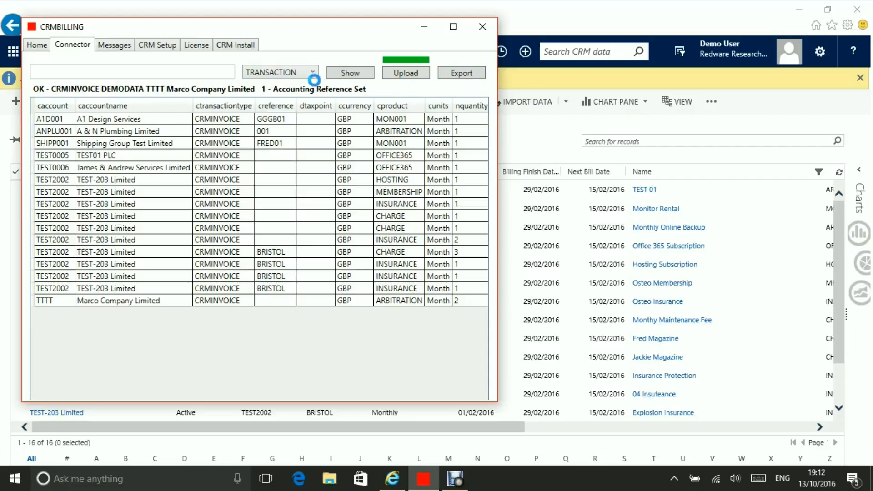
- Show the BILLING records in the connector to review their billing dates, then minimize it
{"action": "left_click", "coordinate": [313, 73]}
{"action": "left_click", "coordinate": [310, 86]}
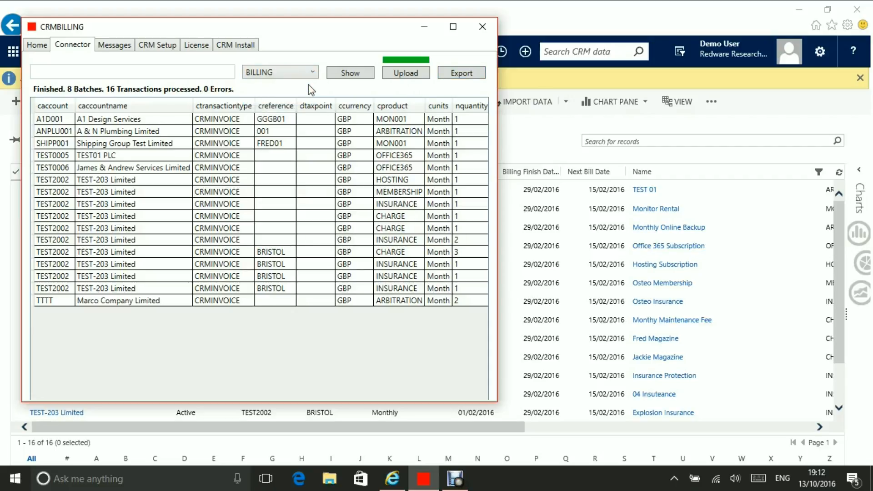
{"action": "left_click", "coordinate": [357, 79]}
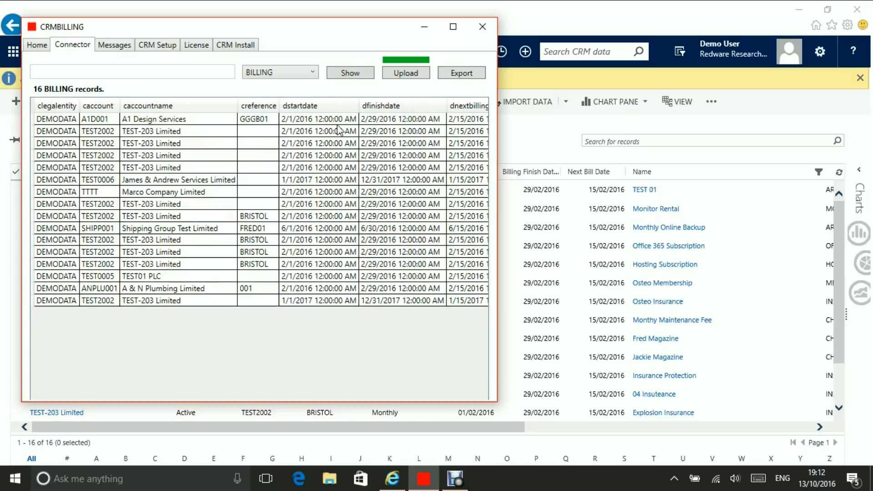
{"action": "left_click", "coordinate": [431, 30]}
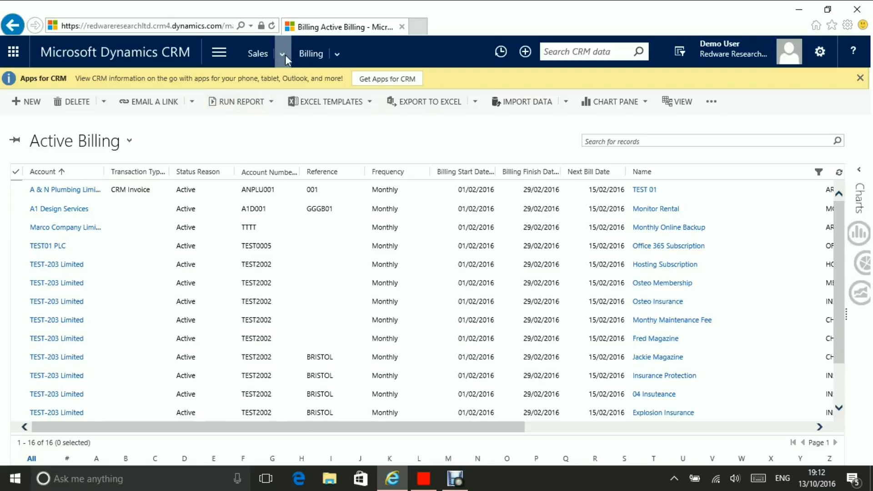
- List all invoices in Dynamics CRM and review the James & Andrew Services Limited invoice, then minimize the browser
{"action": "left_click", "coordinate": [282, 56]}
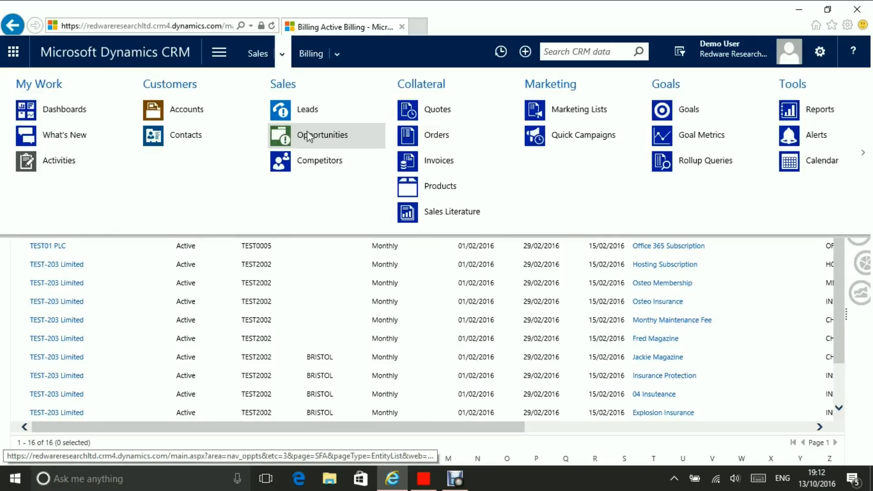
{"action": "left_click", "coordinate": [419, 157]}
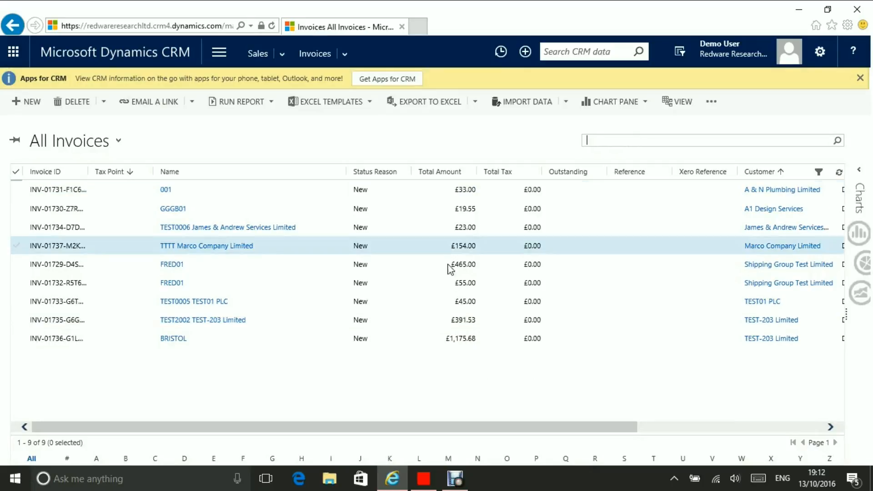
{"action": "left_click", "coordinate": [415, 232]}
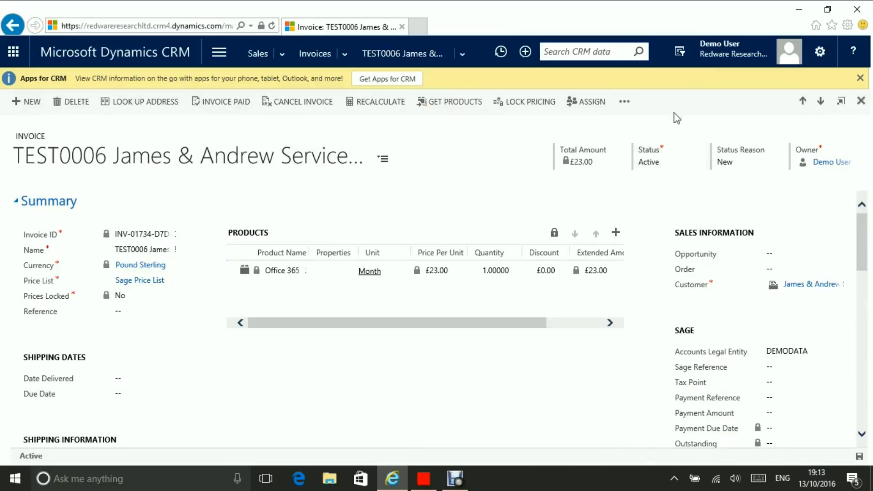
{"action": "left_click", "coordinate": [800, 11]}
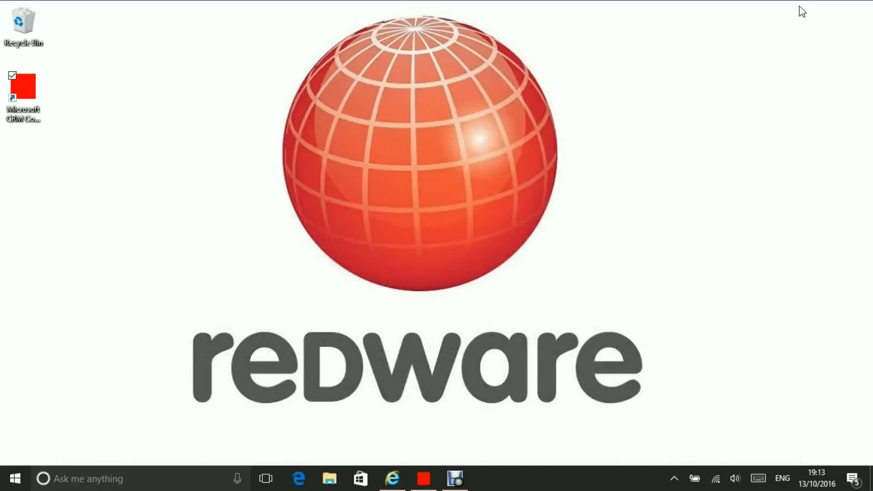